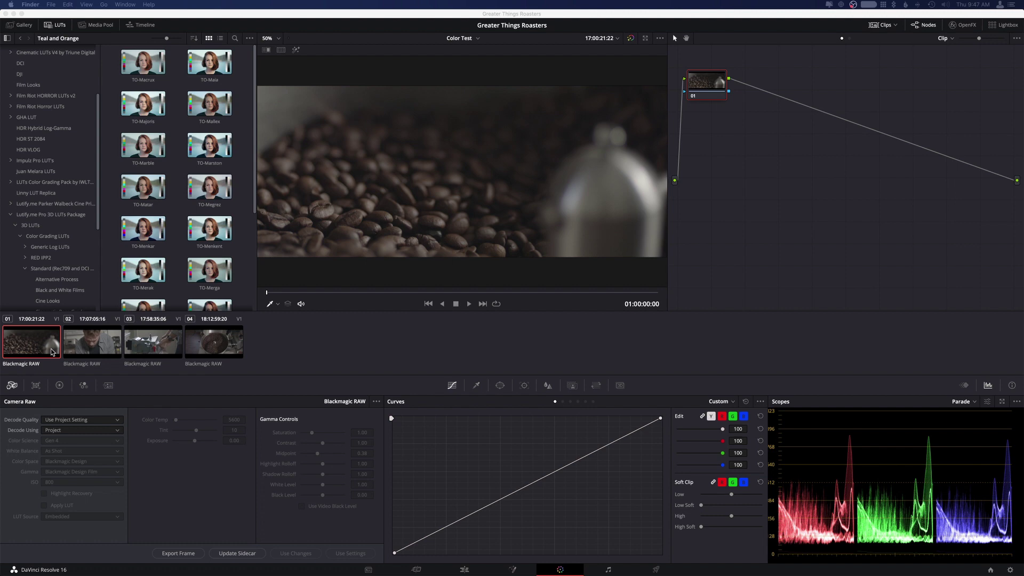
# Step: Preview clips 01–04 in the clip strip, then load clip 03, the roasting-machine shot, in the viewer
pyautogui.click(87, 351)
pyautogui.click(155, 343)
pyautogui.click(224, 343)
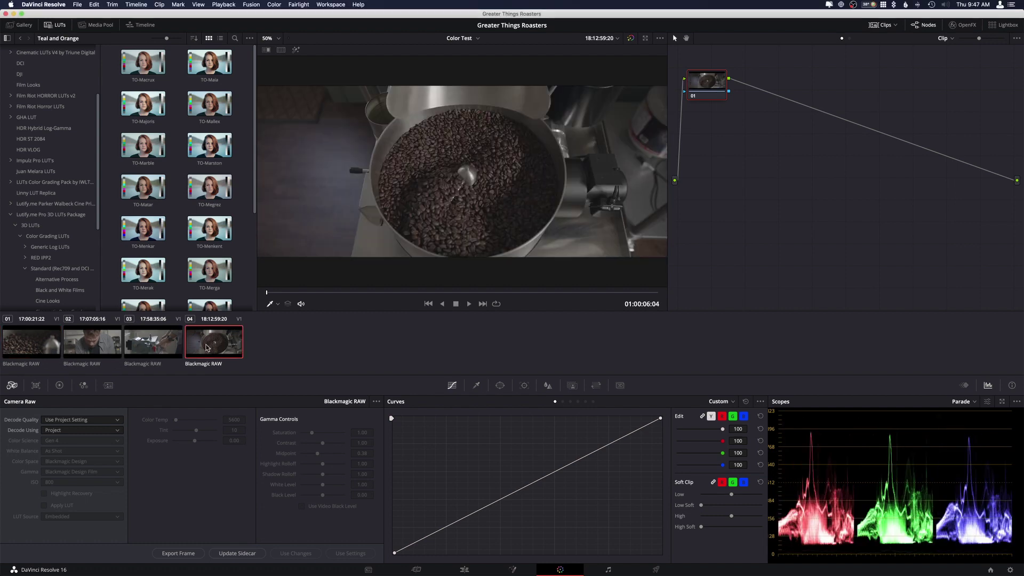
pyautogui.click(136, 346)
pyautogui.click(104, 350)
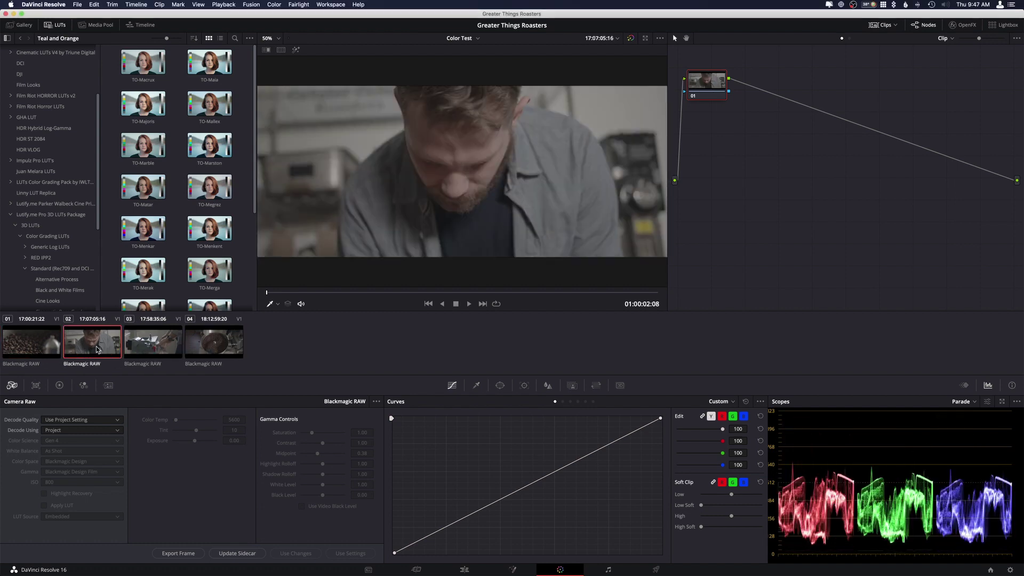
pyautogui.click(40, 351)
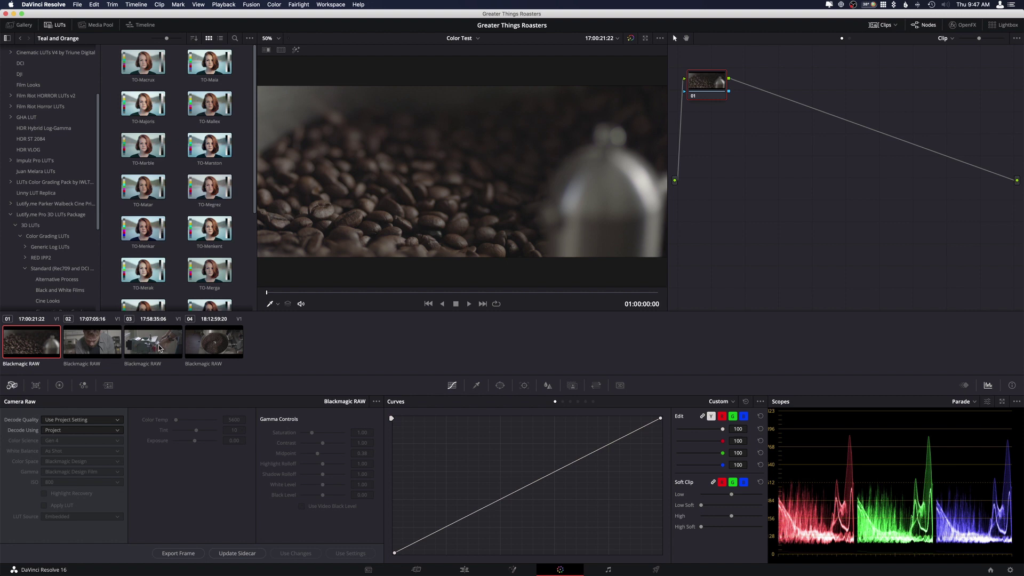
pyautogui.click(164, 346)
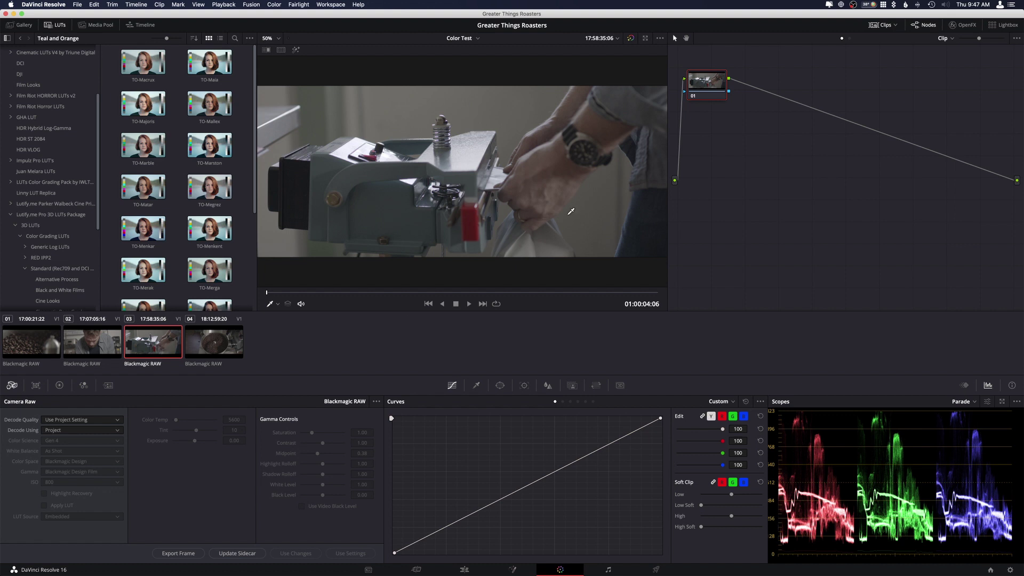
# Step: Switch the node editor from Clip to Timeline level after briefly checking the clip's node 01
pyautogui.click(919, 26)
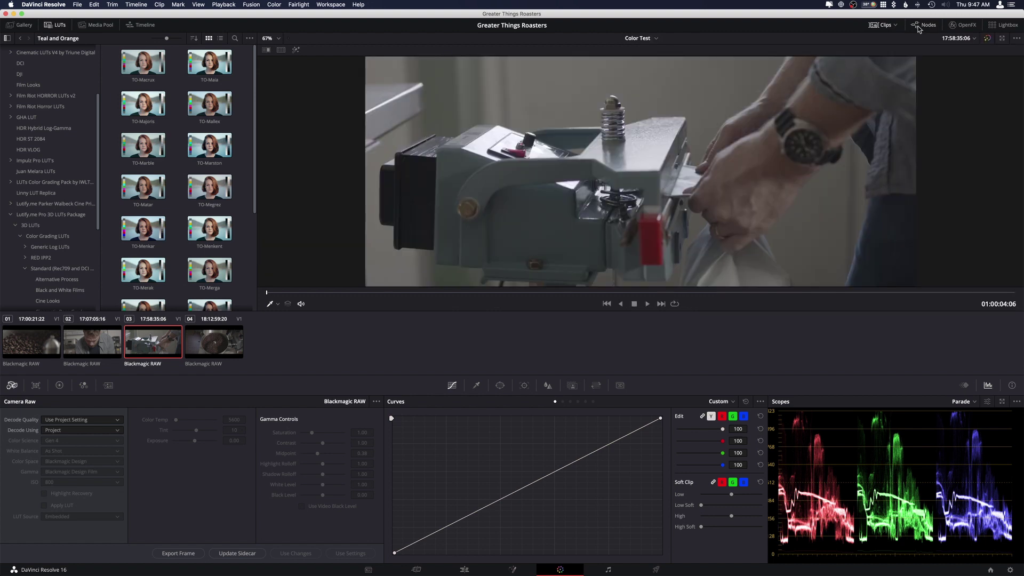
pyautogui.click(923, 28)
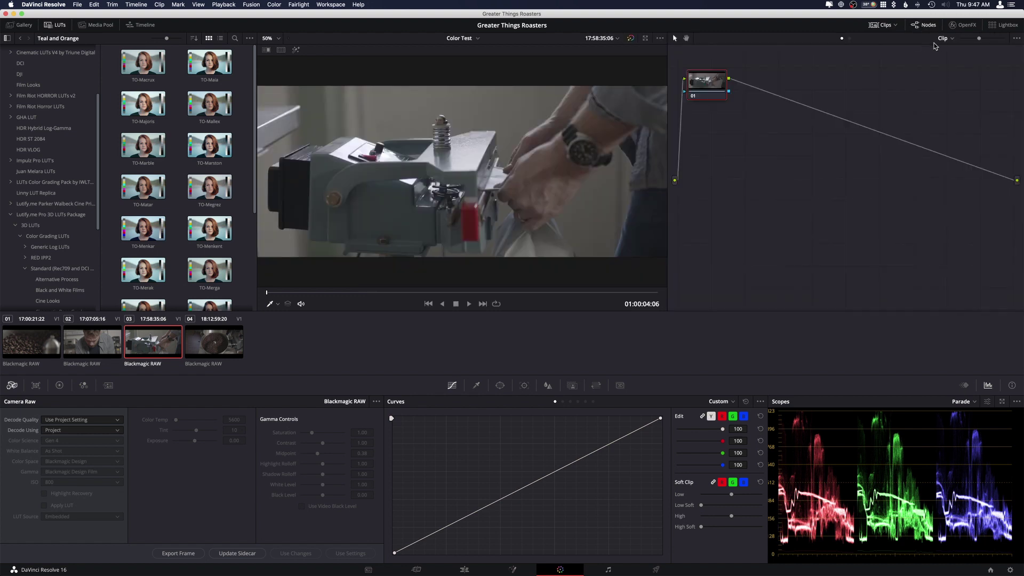
pyautogui.click(951, 39)
pyautogui.click(960, 58)
pyautogui.click(947, 38)
pyautogui.click(955, 50)
pyautogui.moveTo(708, 87); pyautogui.dragTo(730, 91)
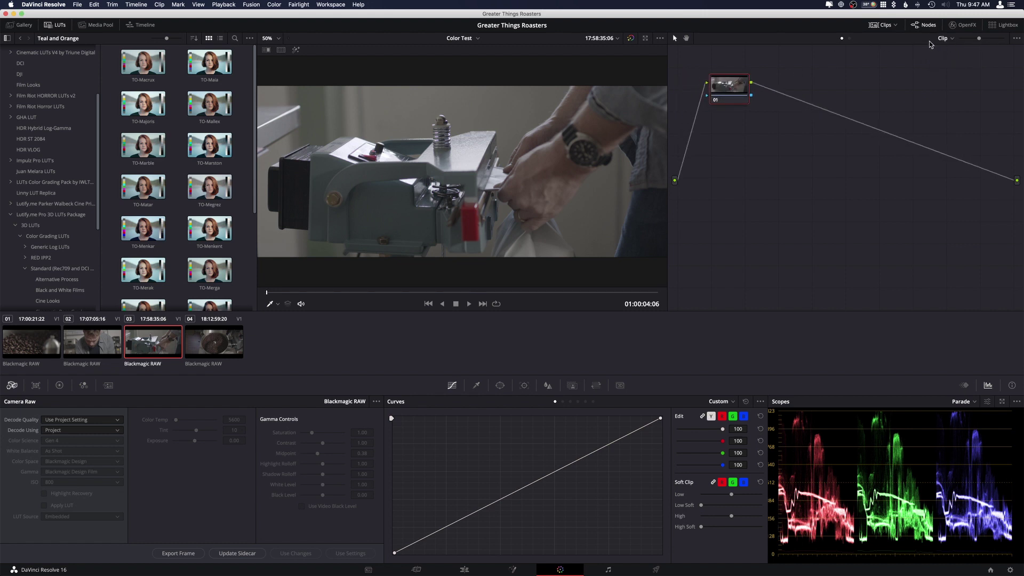
pyautogui.click(952, 39)
pyautogui.click(959, 58)
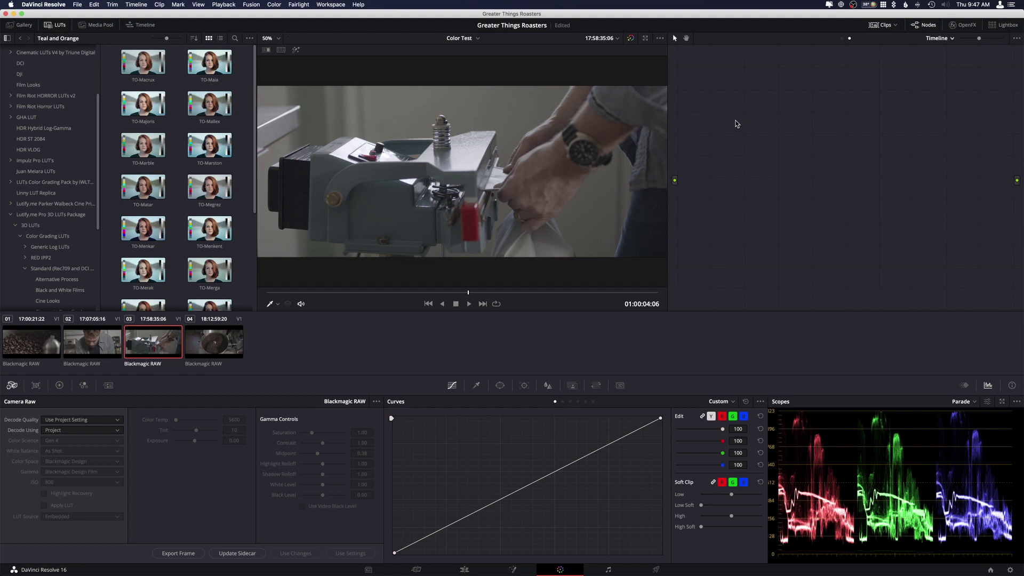
# Step: Add serial corrector node 01 to the timeline graph with Alt+S and drag it into position
pyautogui.rightClick(736, 124)
pyautogui.click(937, 40)
pyautogui.rightClick(809, 95)
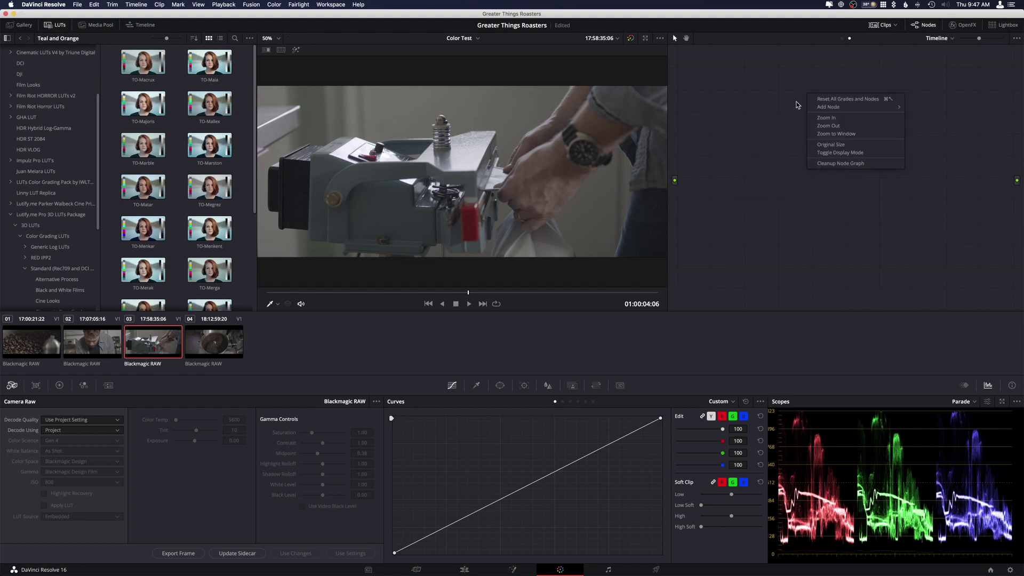
pyautogui.click(749, 133)
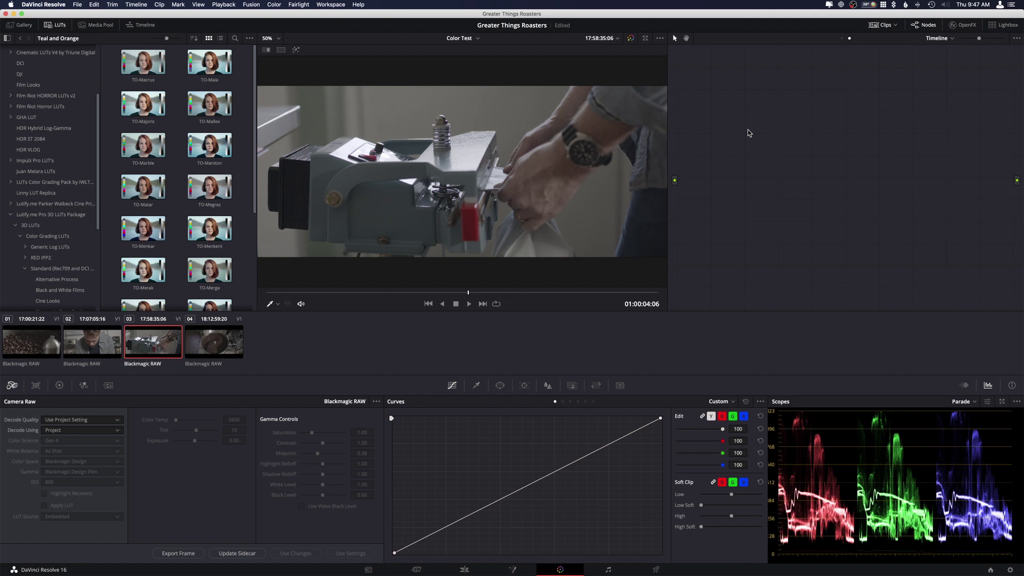
pyautogui.hotkey('alt', 's')
pyautogui.moveTo(709, 86); pyautogui.dragTo(749, 105)
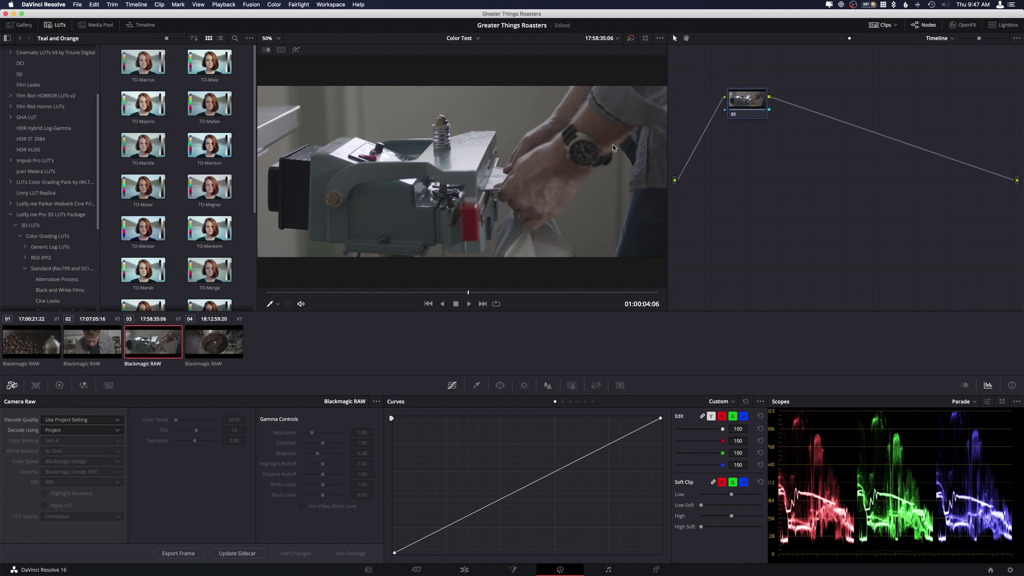
# Step: Apply the Teal and Orange TO-Mintaka LUT to timeline node 01 and add serial node 02
pyautogui.click(54, 268)
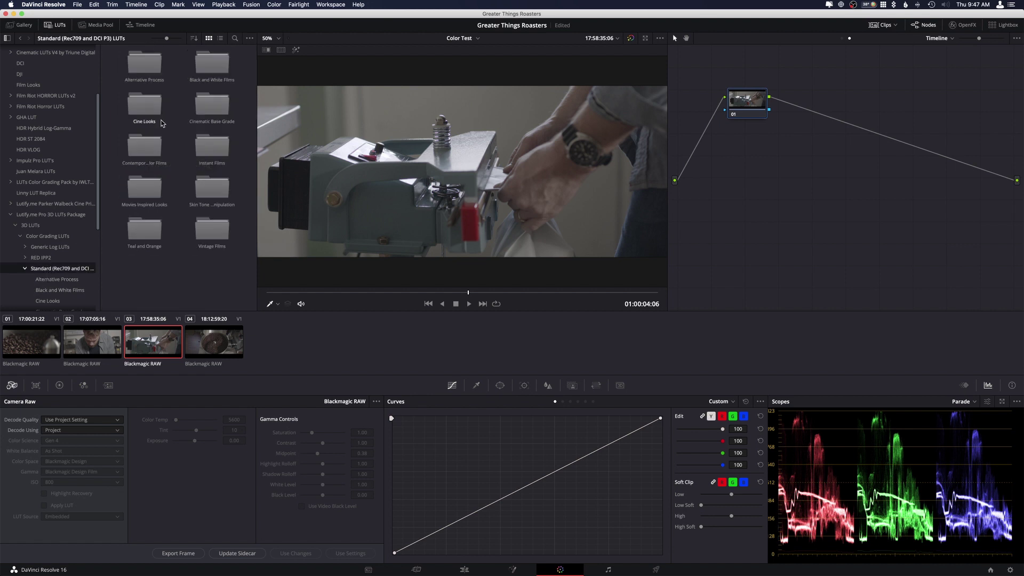
pyautogui.doubleClick(162, 226)
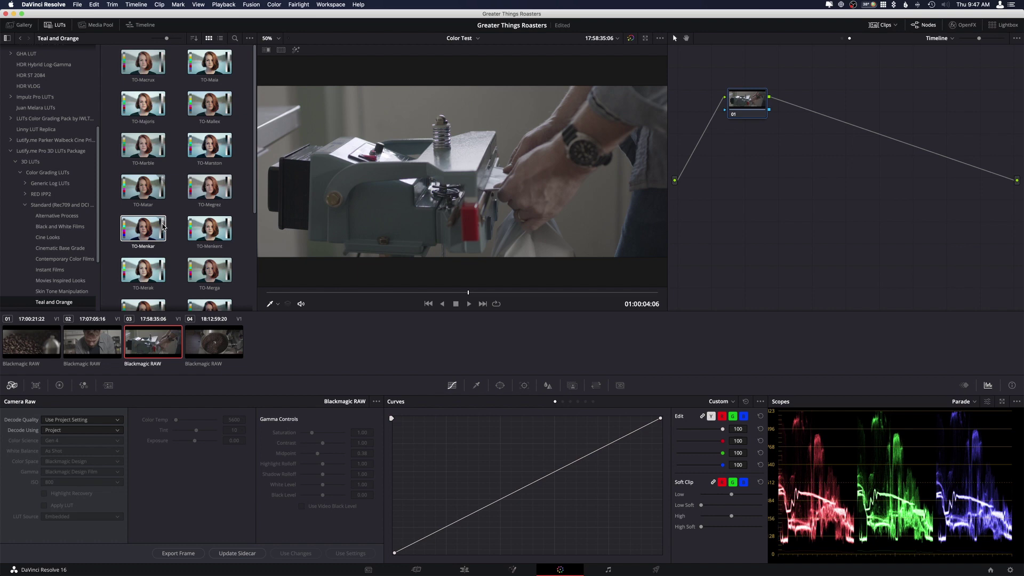
pyautogui.scroll(-4, 163, 226)
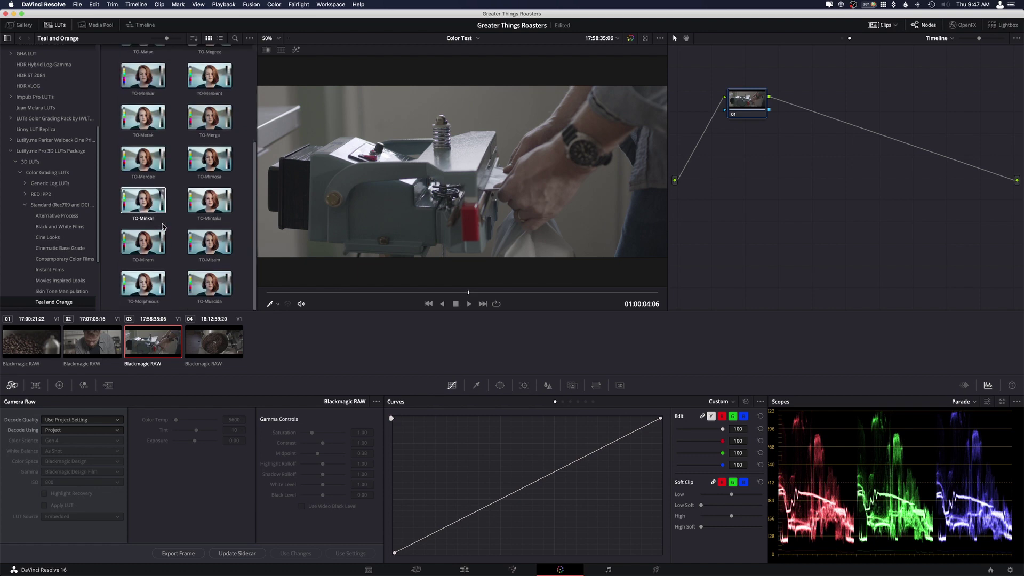
pyautogui.rightClick(213, 204)
pyautogui.click(235, 210)
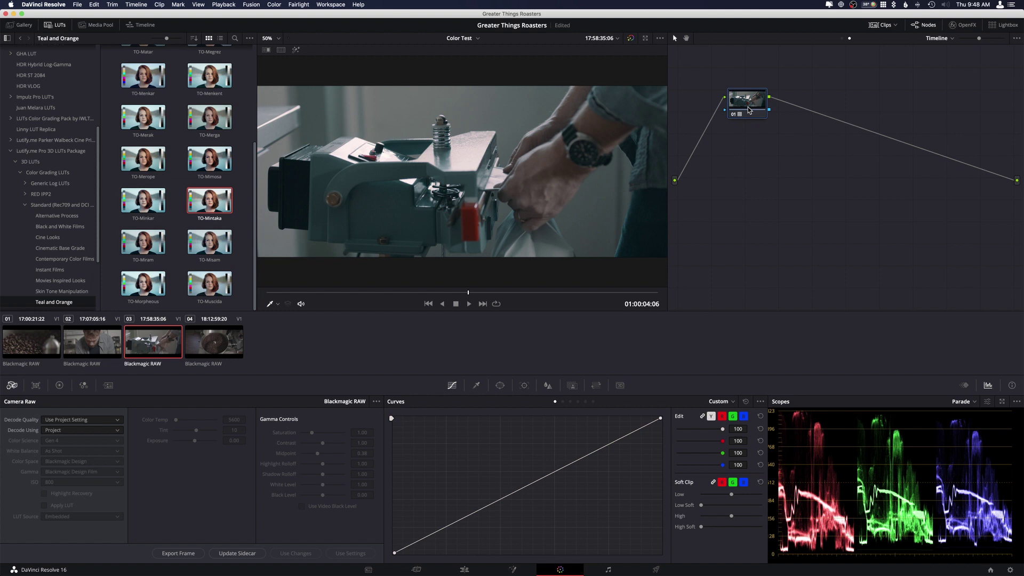
pyautogui.hotkey('alt', 's')
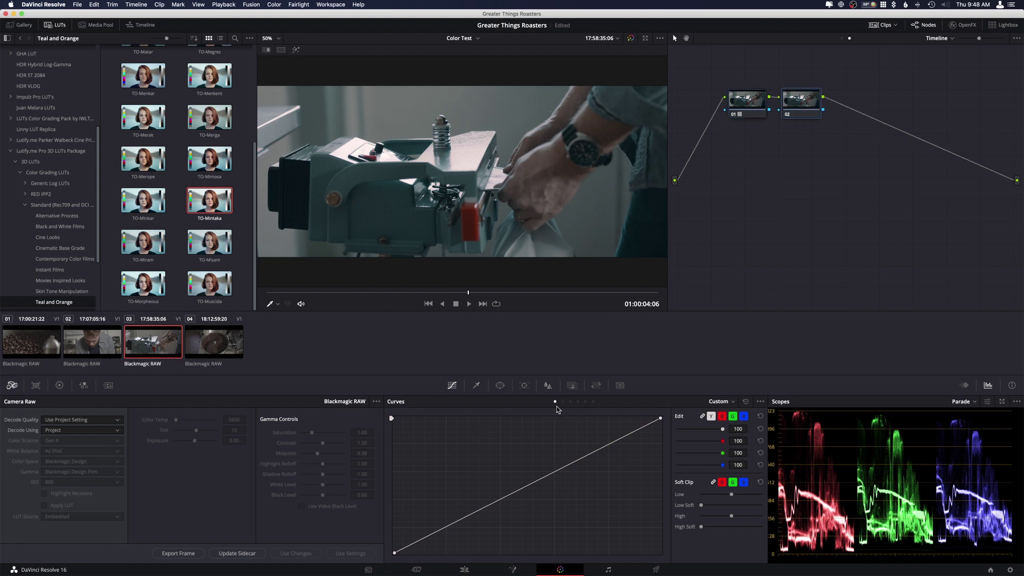
# Step: Shape a Lum vs Sat curve on node 02 dropping the darkest tones to zero saturation
pyautogui.click(584, 402)
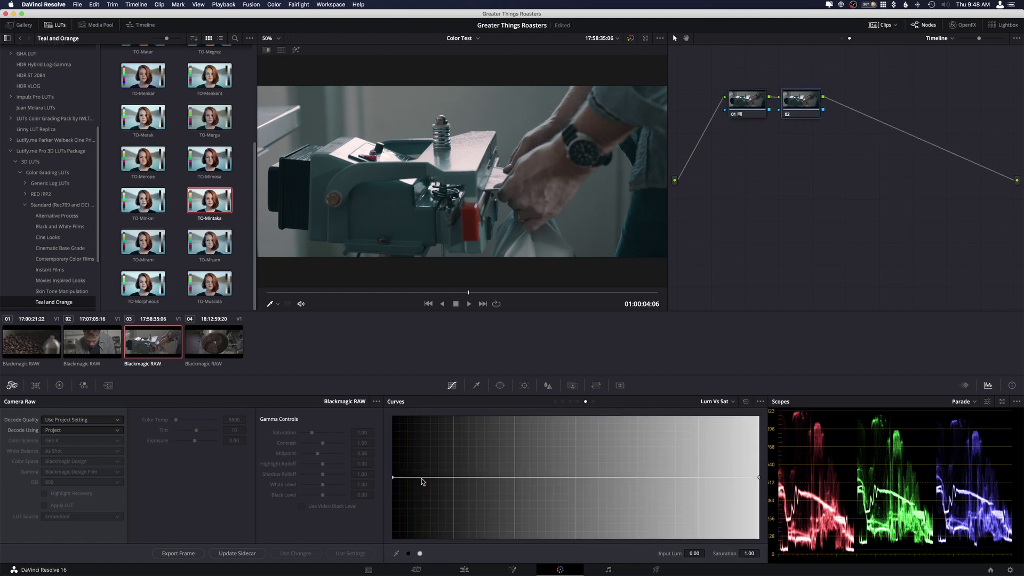
pyautogui.moveTo(394, 478); pyautogui.dragTo(388, 561)
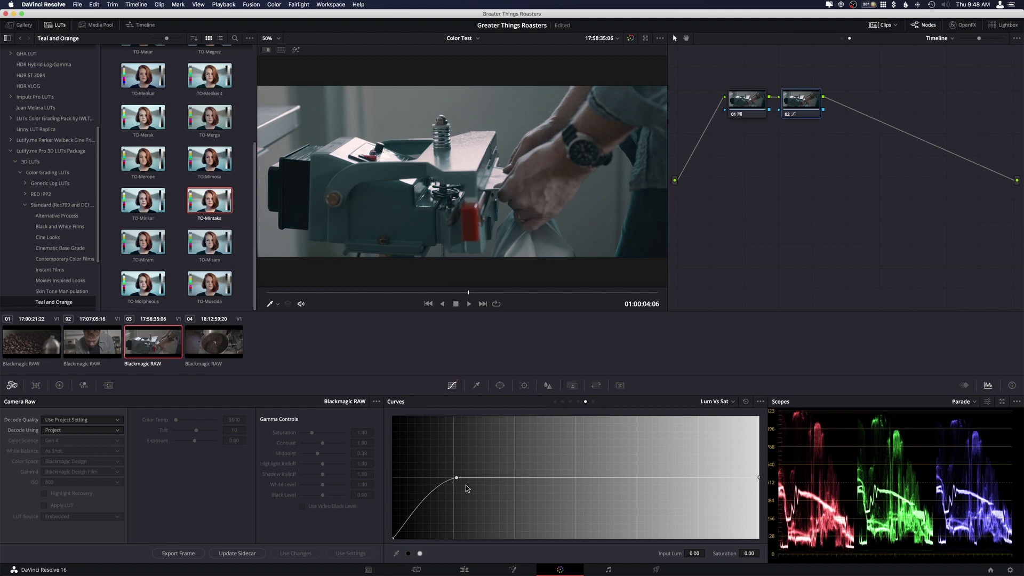
pyautogui.click(706, 478)
pyautogui.moveTo(759, 478); pyautogui.dragTo(755, 548)
pyautogui.click(749, 104)
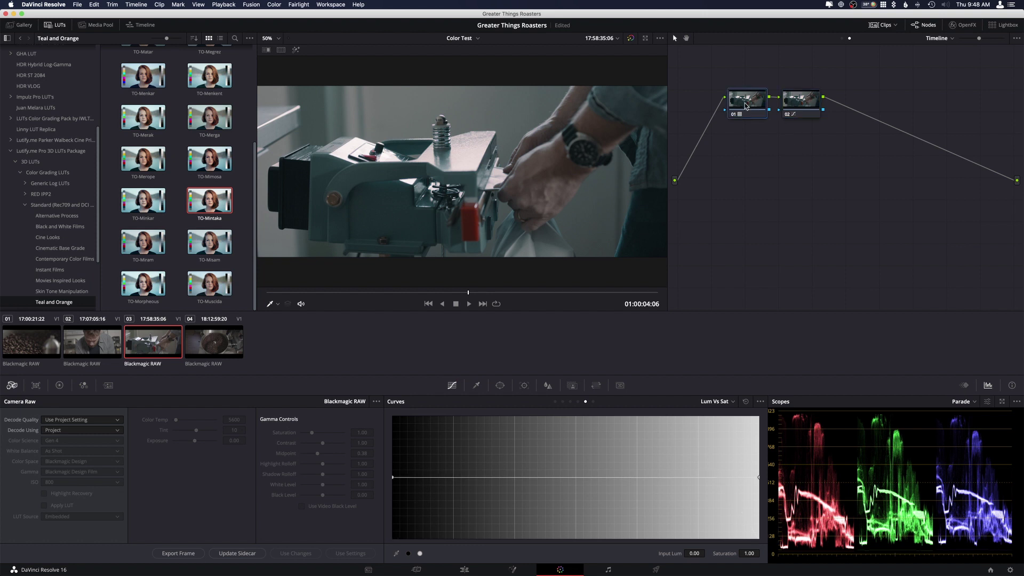
# Step: Back at clip level, decode clip 03 with its own raw settings using Extended Video gamma
pyautogui.click(949, 40)
pyautogui.click(941, 50)
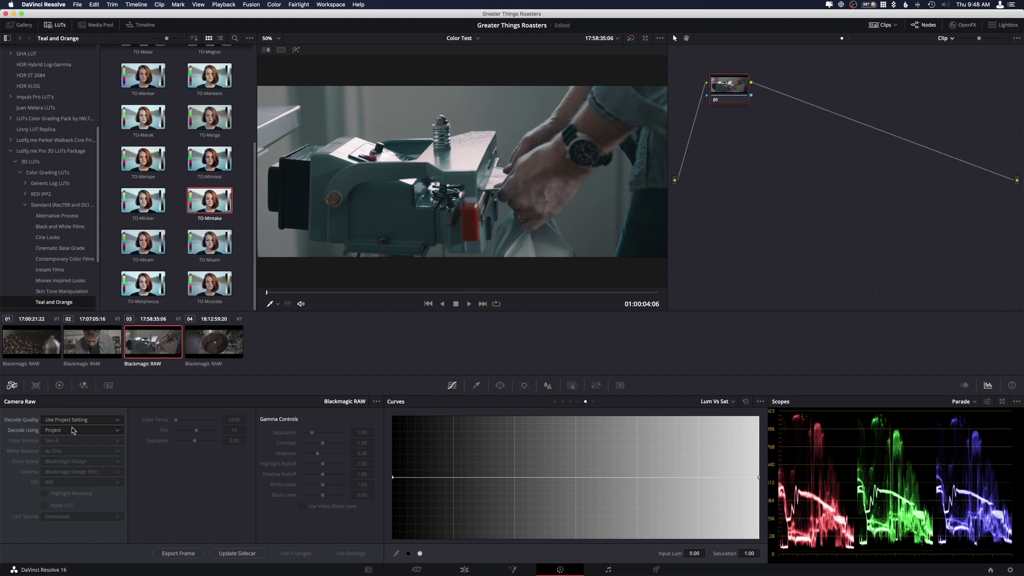
pyautogui.click(73, 431)
pyautogui.click(61, 471)
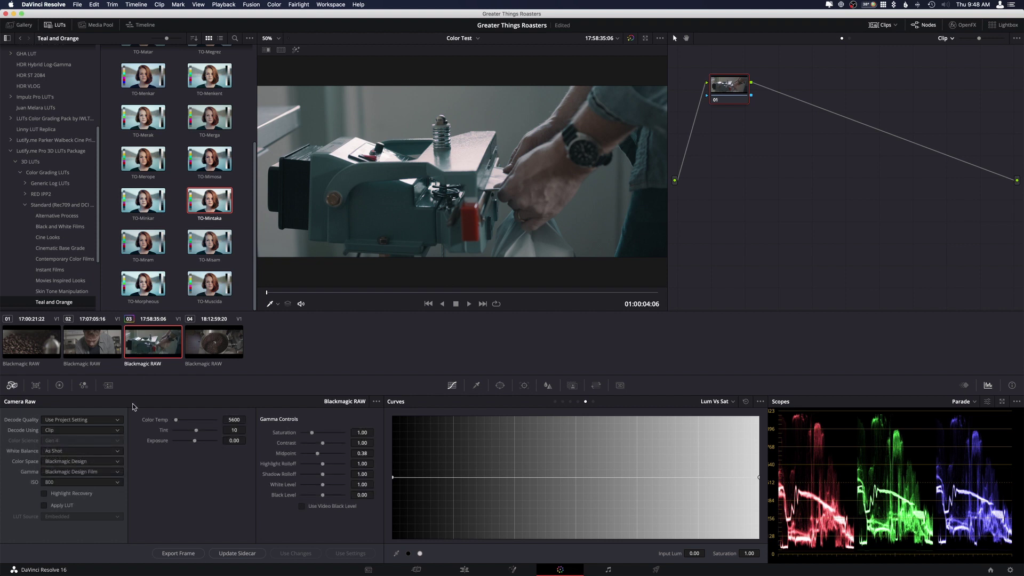
pyautogui.click(115, 472)
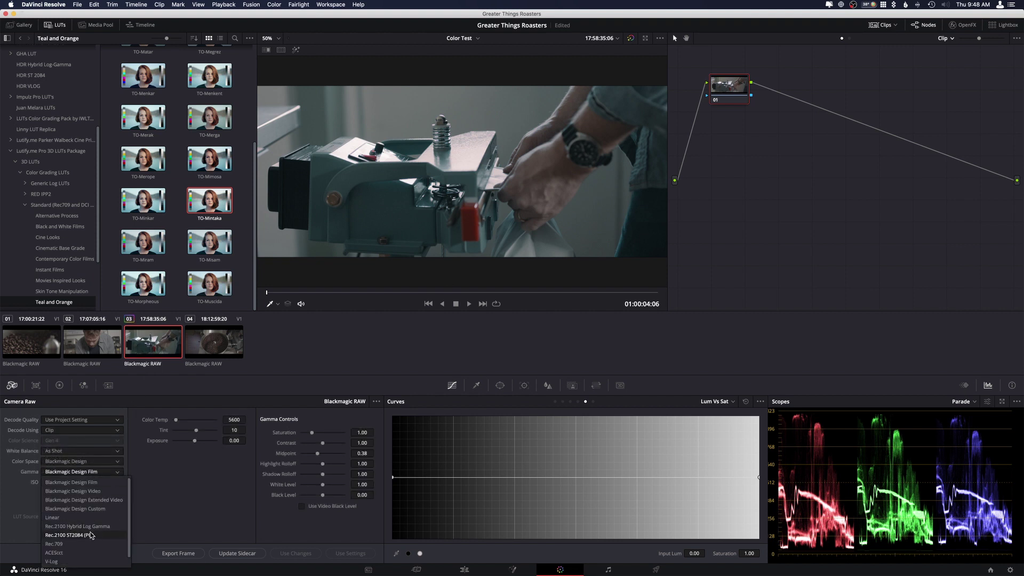
pyautogui.click(92, 502)
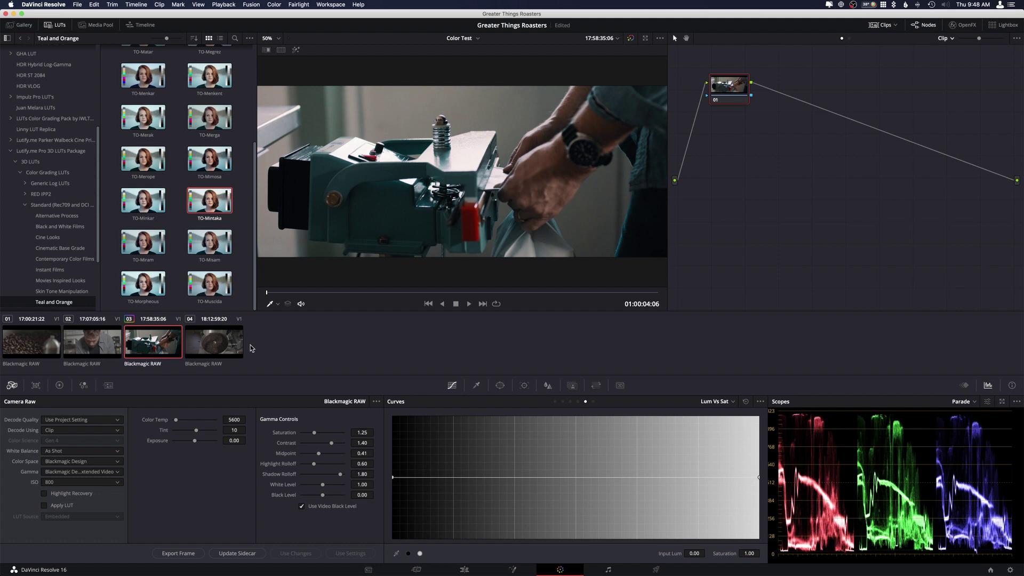
# Step: Select clips 04, 02 and 01 and append clip 03's grade to them
pyautogui.click(204, 352)
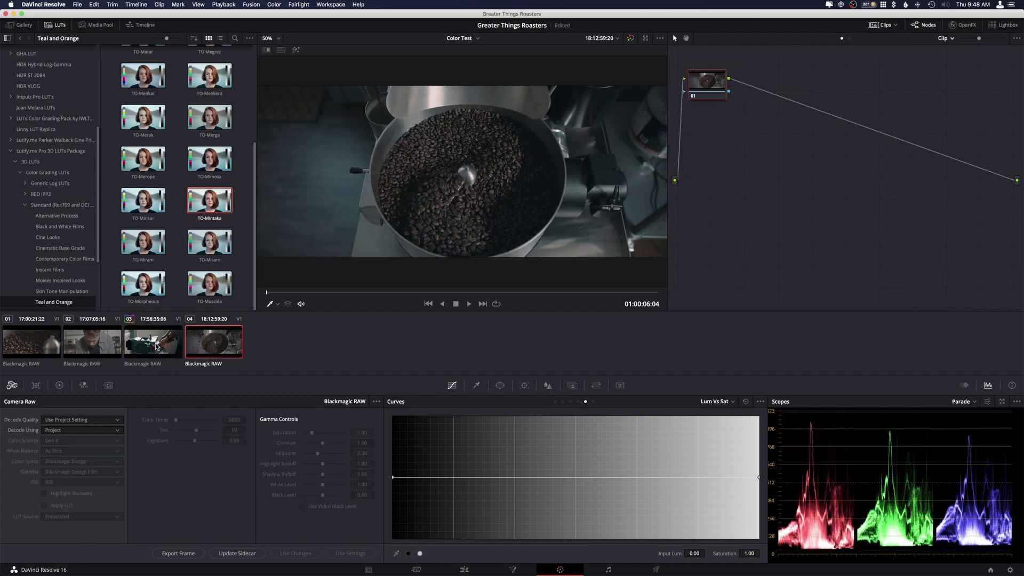
pyautogui.click(98, 347)
pyautogui.keyDown('shift'); pyautogui.click(50, 347); pyautogui.keyUp('shift')
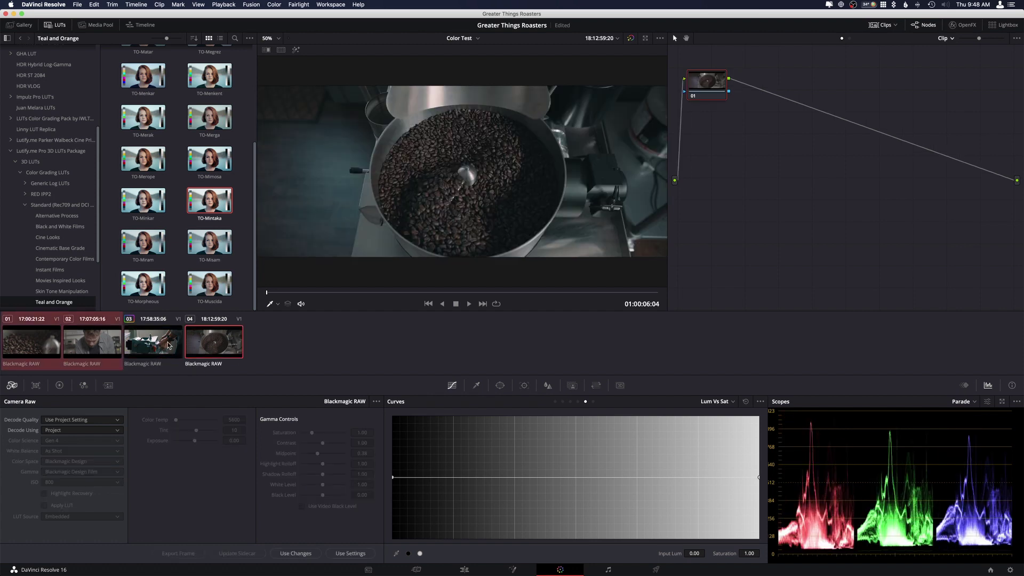
pyautogui.rightClick(159, 347)
pyautogui.click(184, 188)
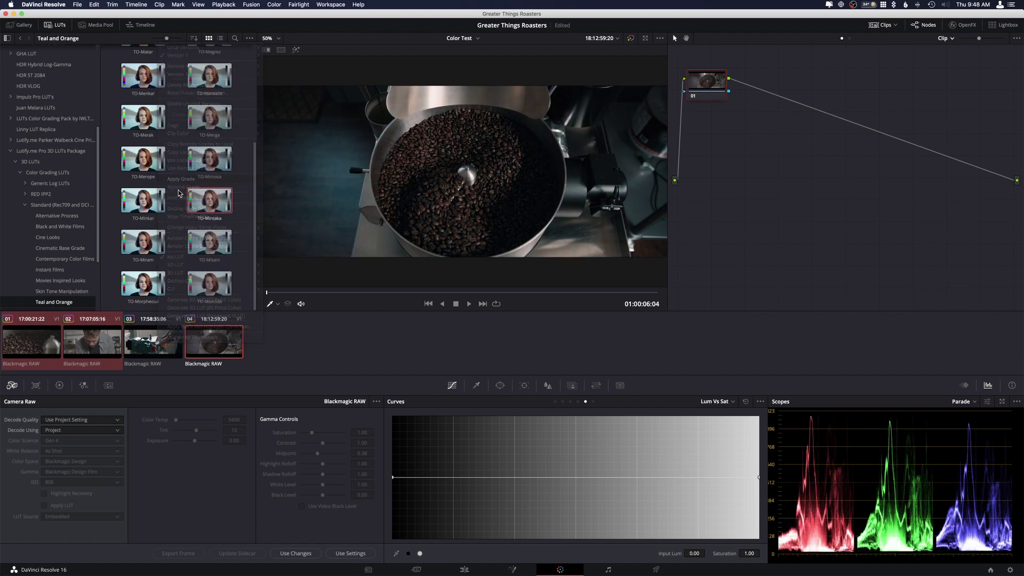
# Step: Test a new Color Temp on clip 03, restore it to 5600, then view clips 02 and 01
pyautogui.click(161, 346)
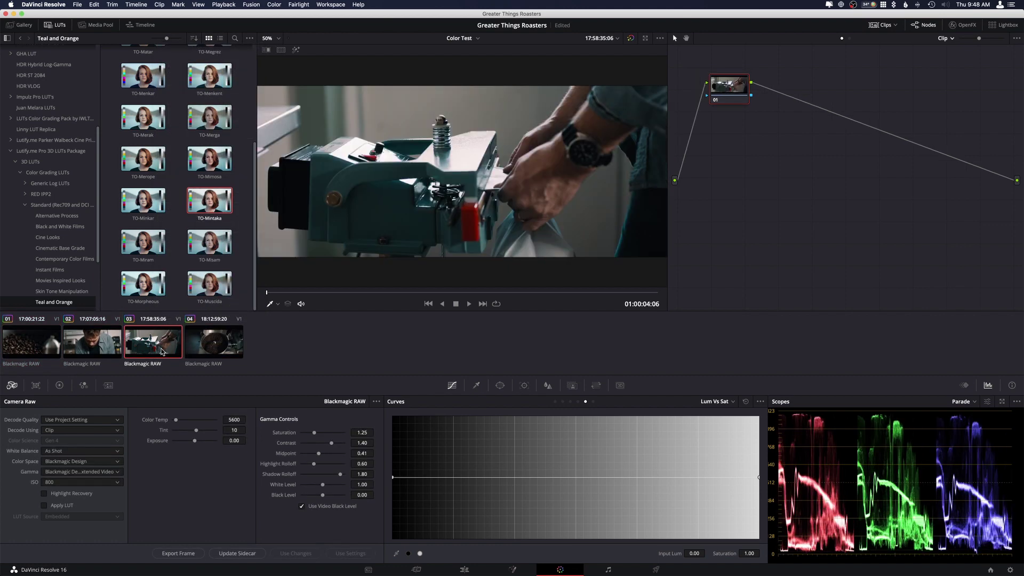
pyautogui.doubleClick(234, 420)
pyautogui.write('6')
pyautogui.press('Return')
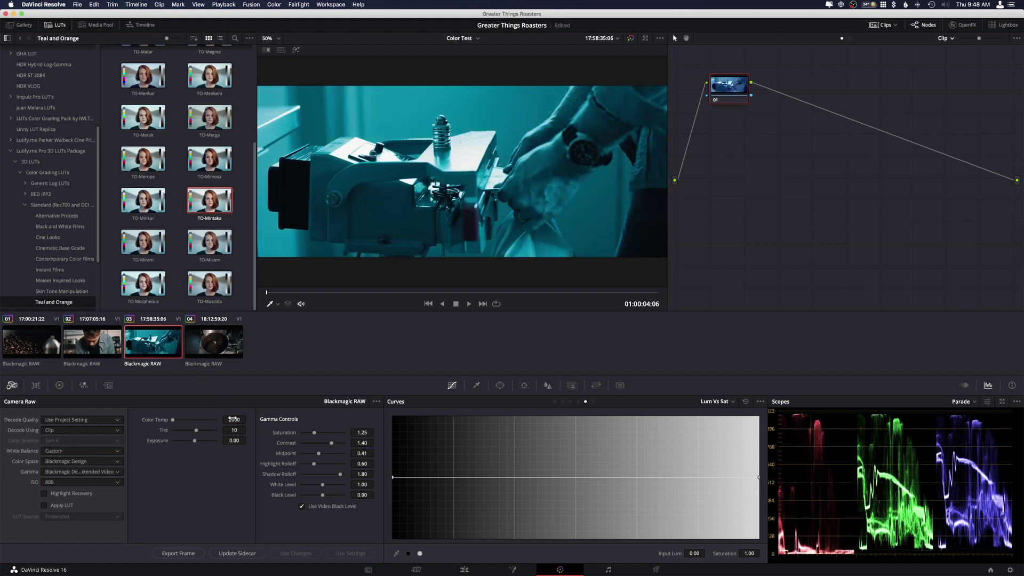
pyautogui.doubleClick(233, 419)
pyautogui.write('5600')
pyautogui.press('Return')
pyautogui.click(98, 351)
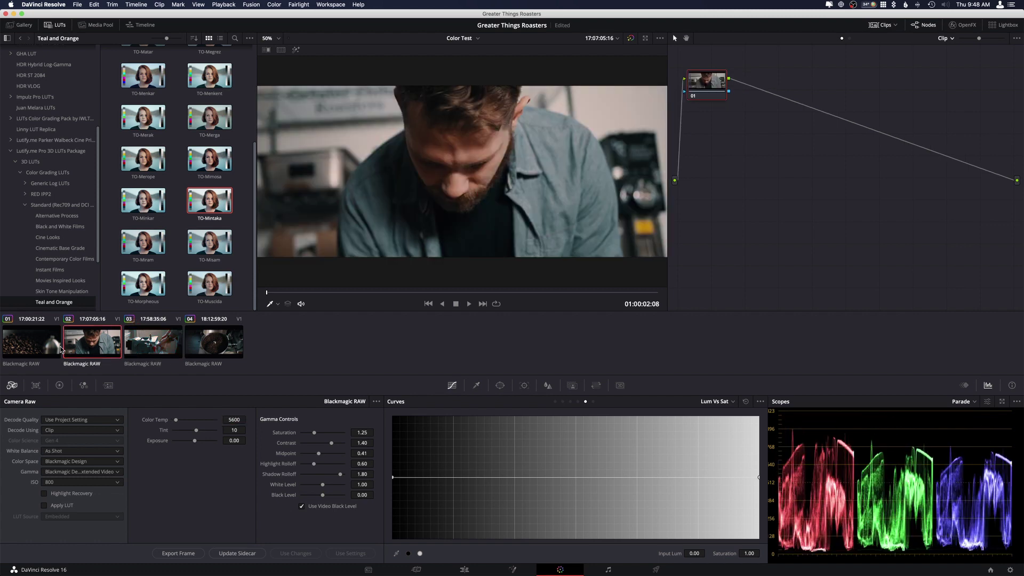
pyautogui.click(61, 350)
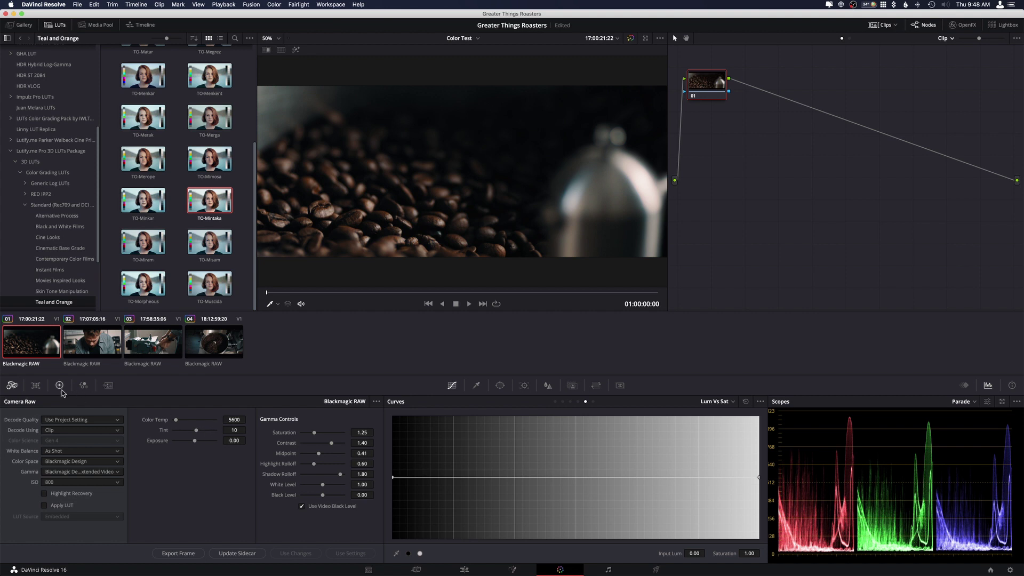
# Step: Brighten clip 01 by raising a point on the custom curve of node 01
pyautogui.click(59, 385)
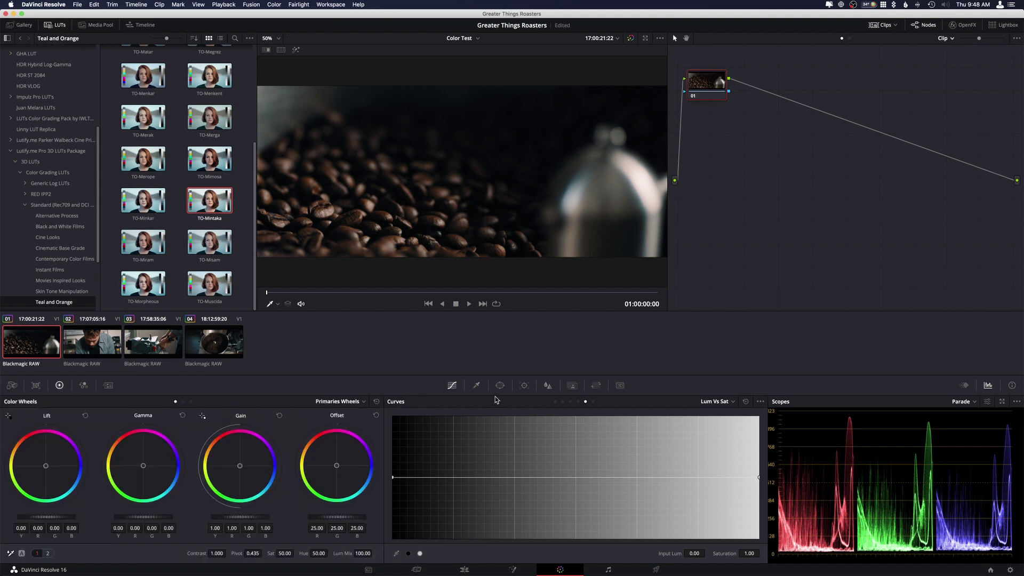
pyautogui.click(556, 401)
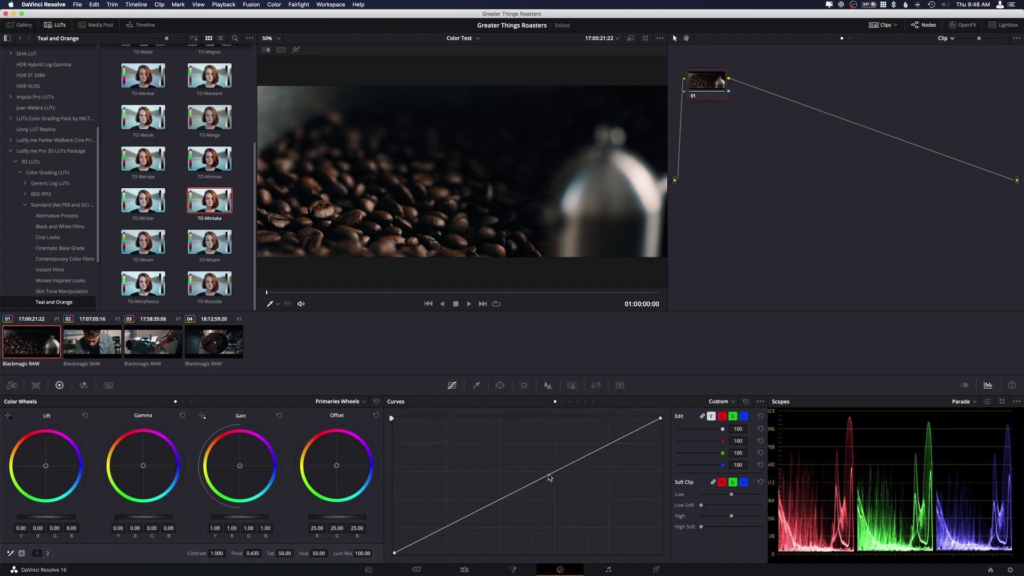
pyautogui.moveTo(550, 477); pyautogui.dragTo(545, 468)
# Step: Add serial node 02 with a Gradient window angled across the frame
pyautogui.hotkey('alt', 's')
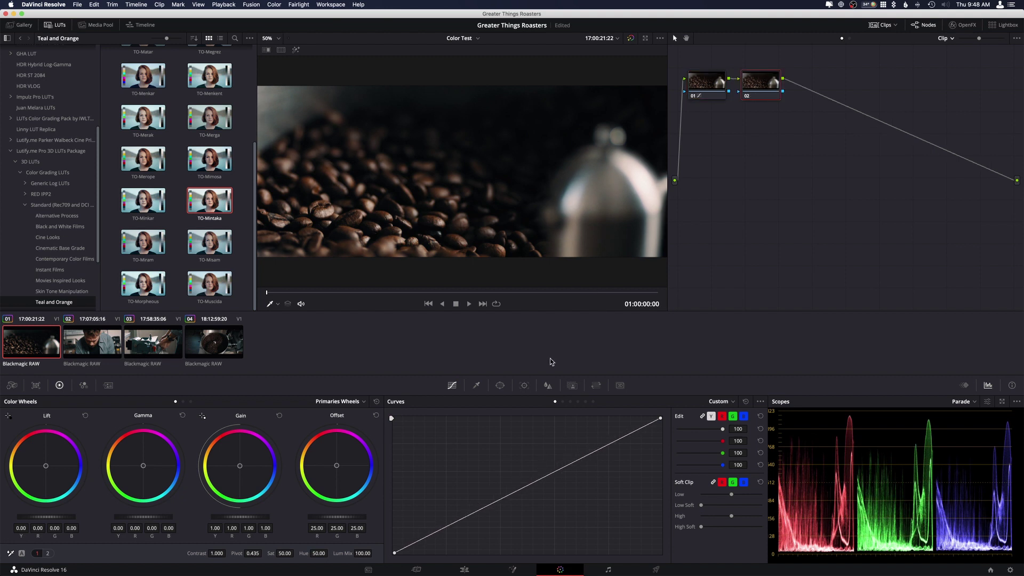
pyautogui.click(500, 386)
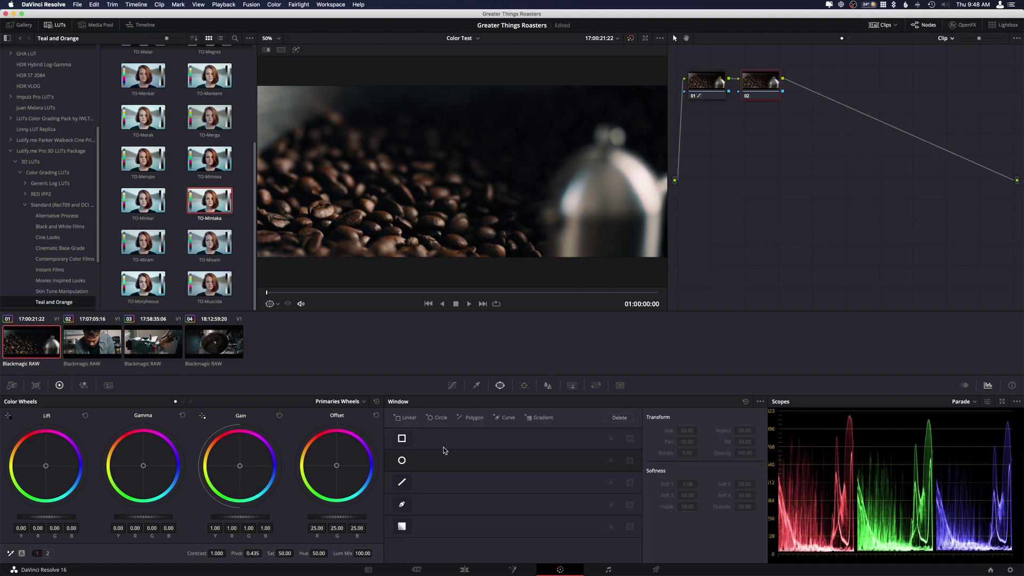
pyautogui.click(402, 526)
pyautogui.moveTo(460, 211); pyautogui.dragTo(533, 184)
# Step: Lower the midtone and upper points of node 02's custom curve to darken the image
pyautogui.click(452, 385)
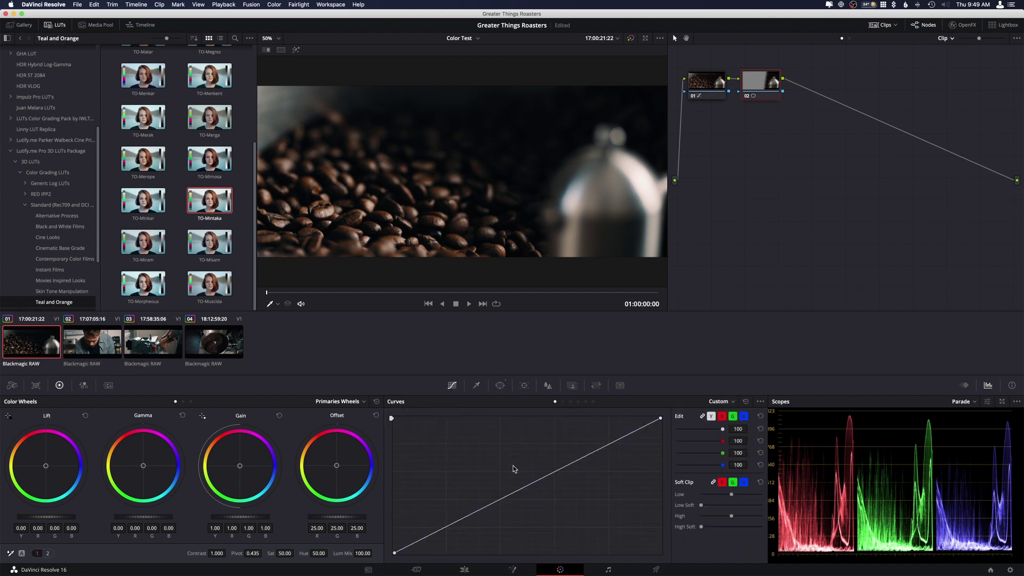
pyautogui.moveTo(542, 478); pyautogui.dragTo(550, 497)
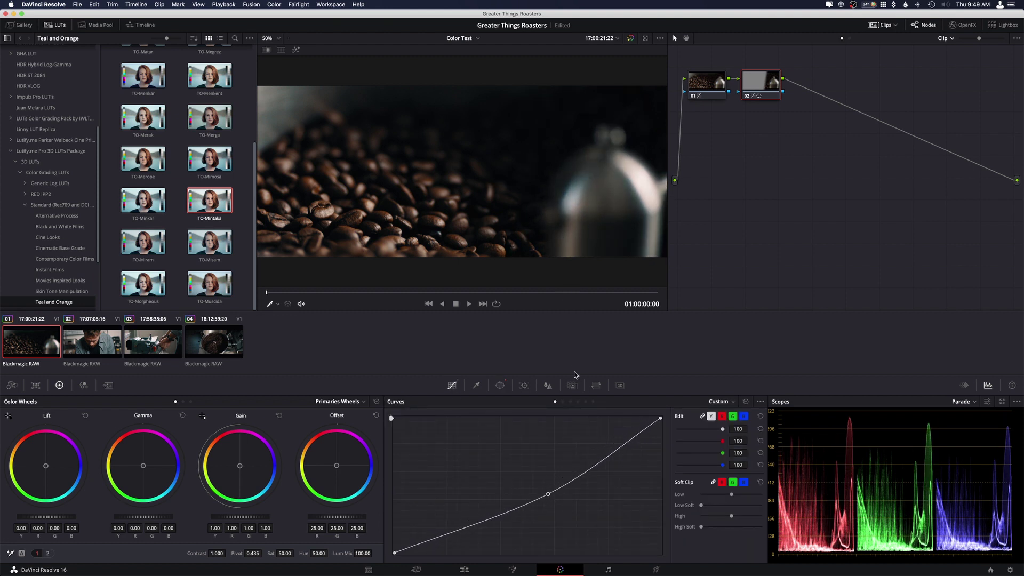
pyautogui.moveTo(621, 449); pyautogui.dragTo(624, 457)
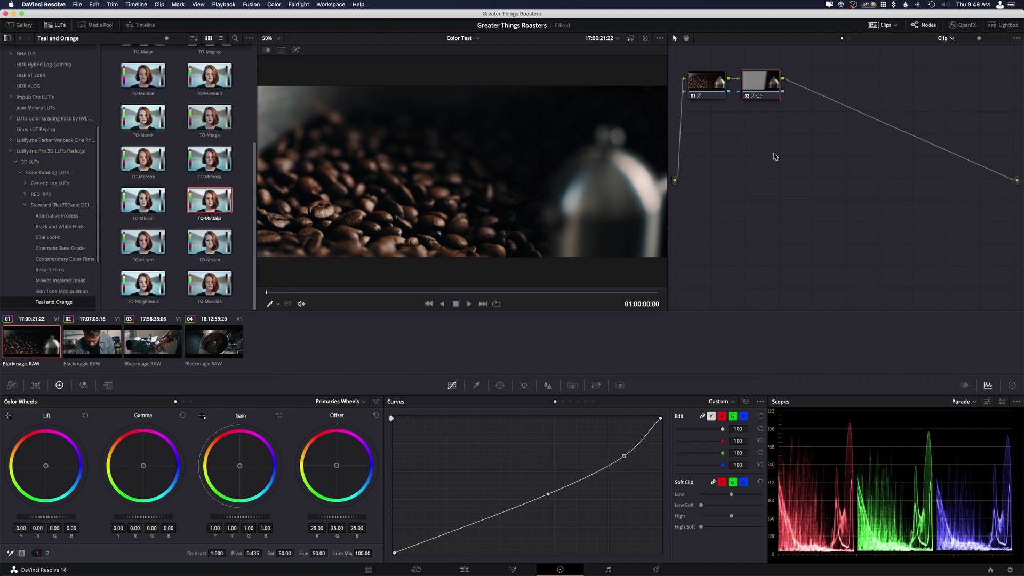
# Step: Check the timeline node graph, return to clip level, and select clip 02 with the man
pyautogui.click(954, 38)
pyautogui.click(955, 57)
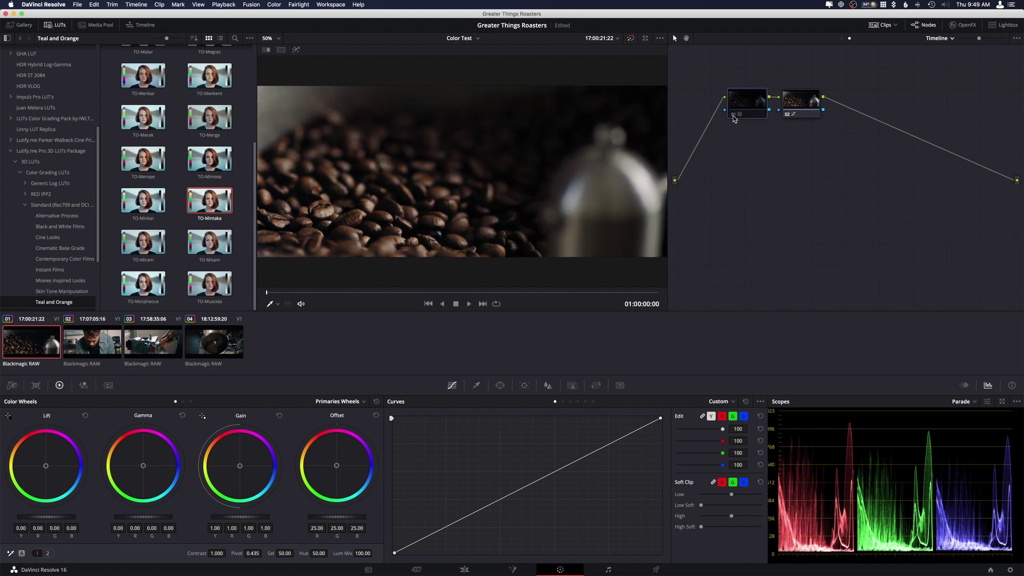
pyautogui.click(950, 38)
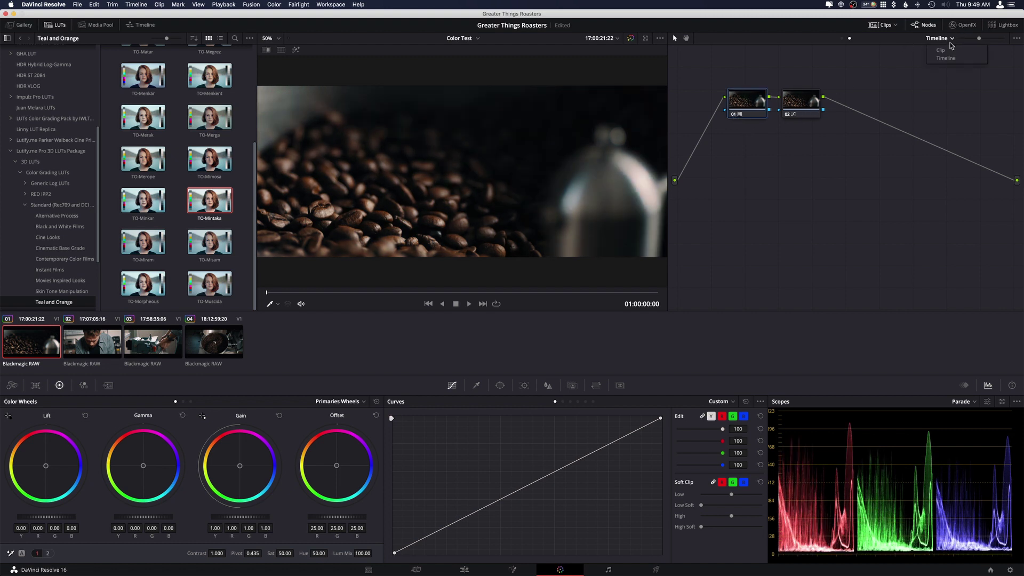
pyautogui.click(946, 48)
pyautogui.click(211, 352)
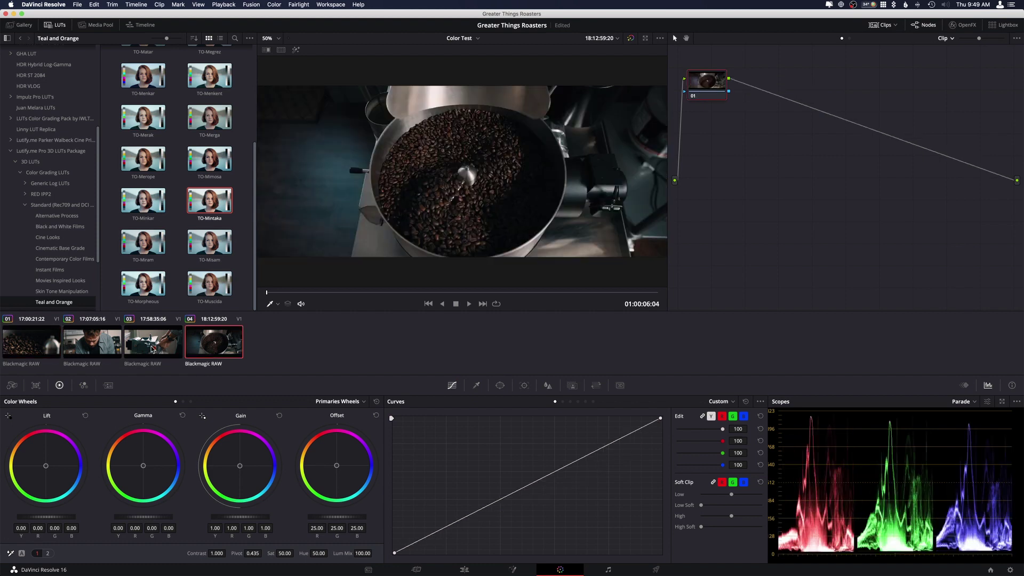
pyautogui.click(154, 351)
pyautogui.press('Up')
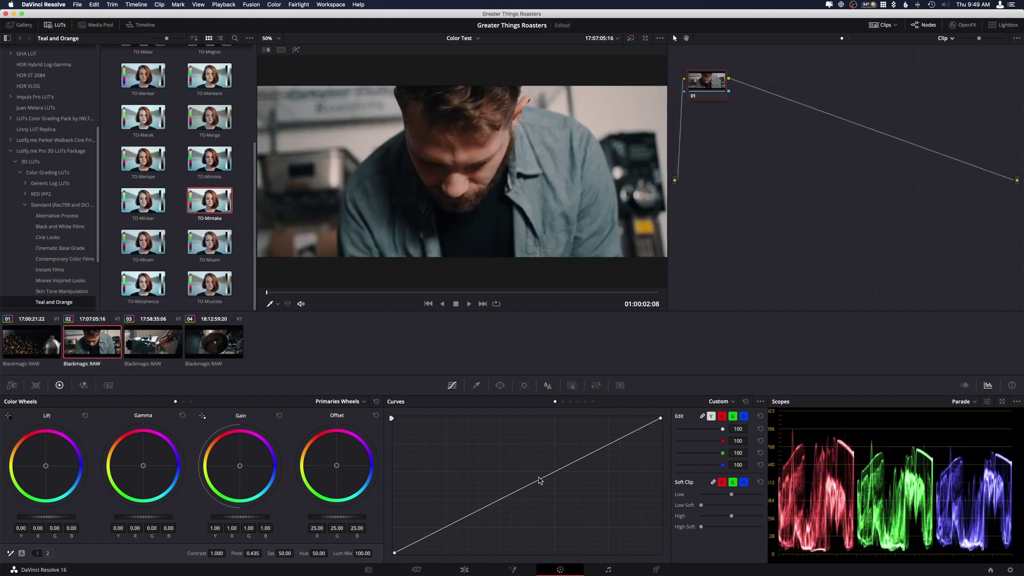
# Step: Add midtone and shadow custom curve points on clip 02 and lower Sat to 38.40
pyautogui.moveTo(538, 484); pyautogui.dragTo(542, 480)
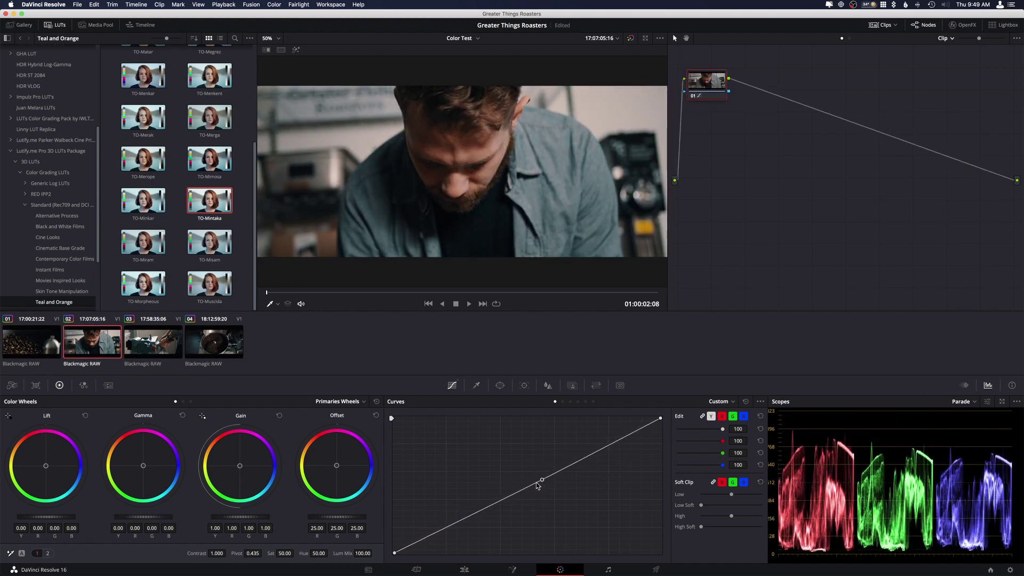
pyautogui.moveTo(426, 544); pyautogui.dragTo(435, 538)
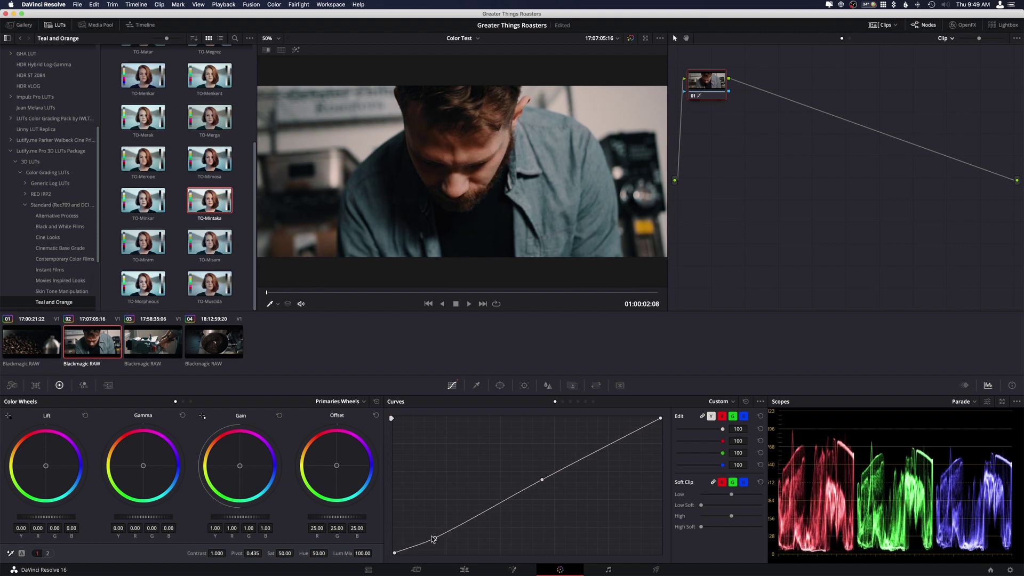
pyautogui.moveTo(283, 553); pyautogui.dragTo(296, 554)
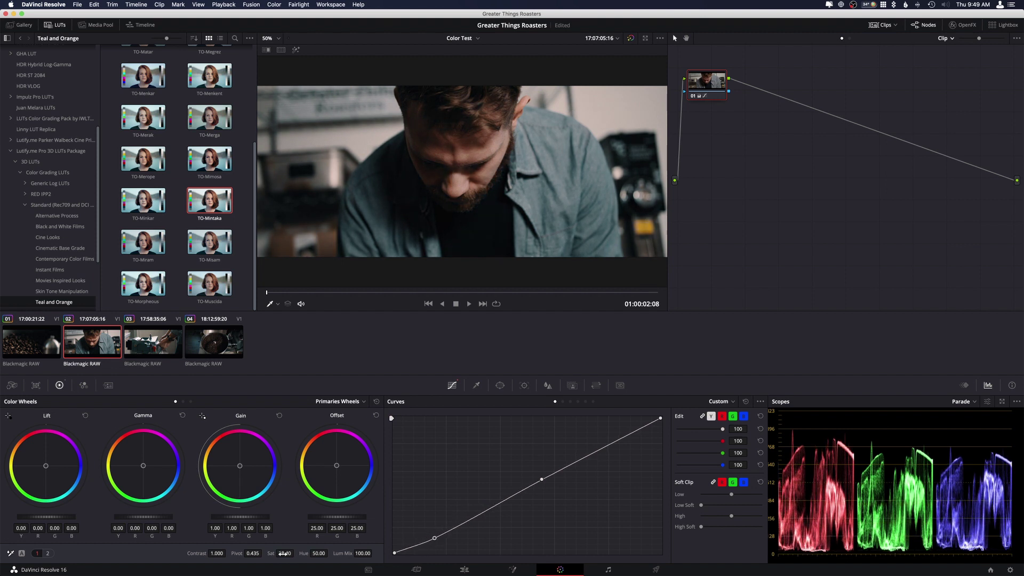